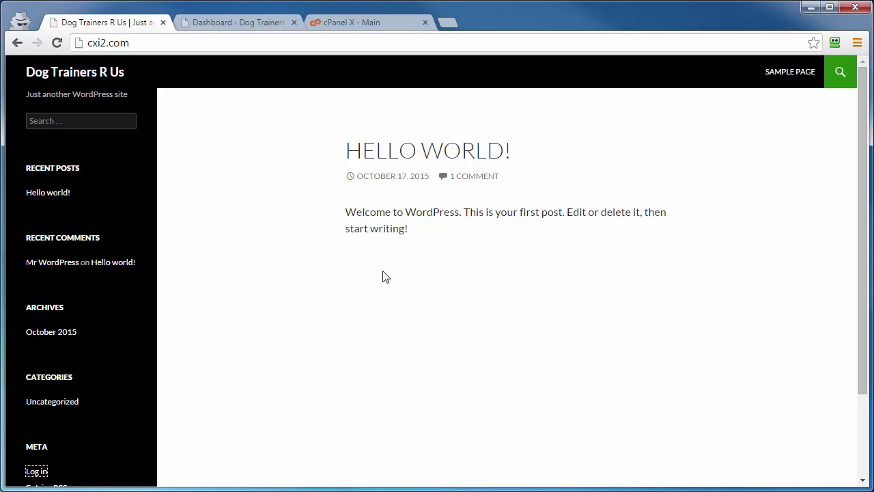
Open phpMyAdmin from the cPanel home page and browse the wp_users table of the cxi2_dgths4 database
left_click(343, 24)
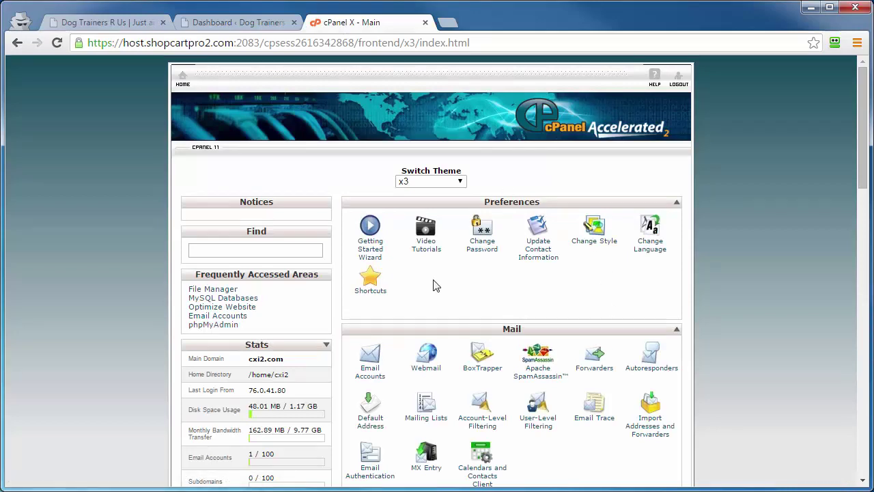
scroll(436, 287, "down", 10)
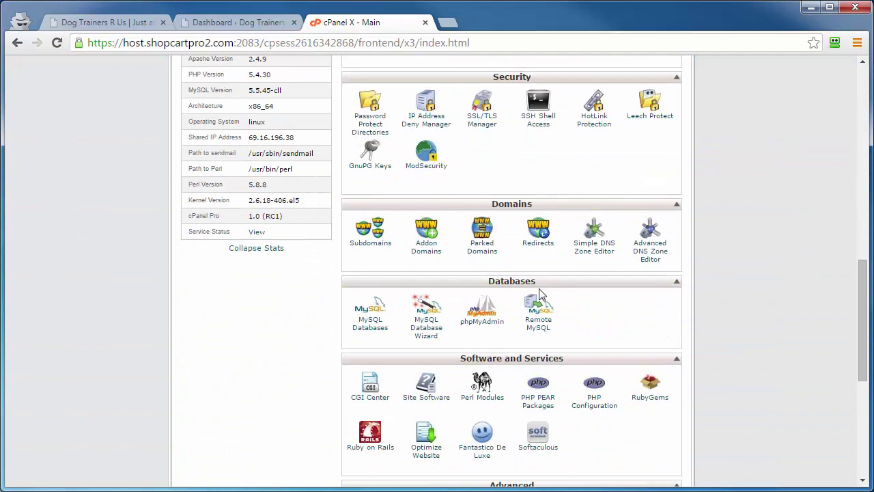
left_click(481, 328)
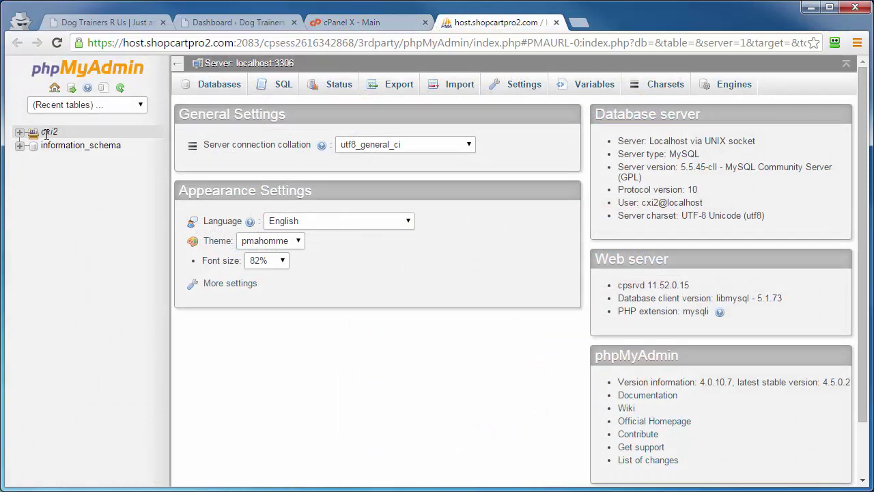
left_click(19, 132)
left_click(63, 149)
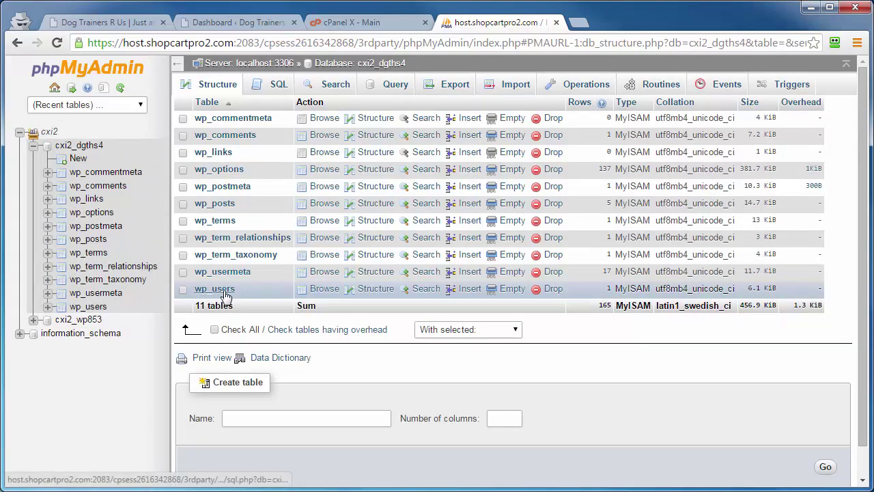
left_click(250, 289)
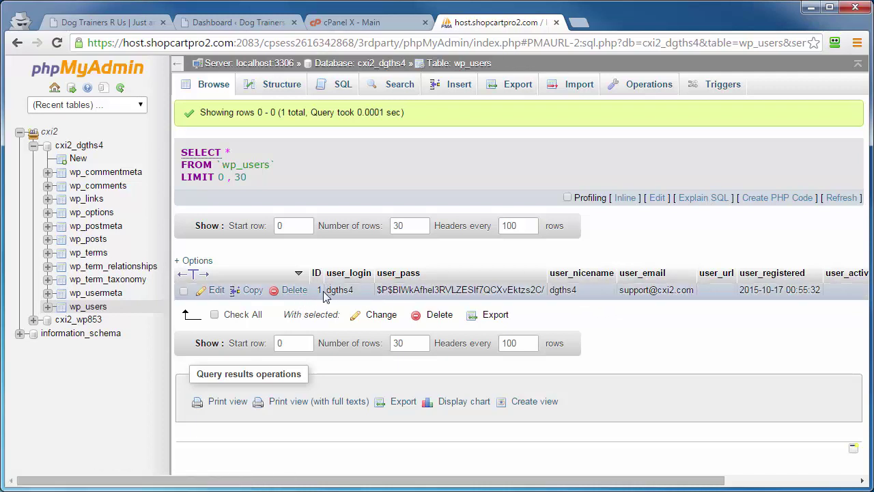
Open the WordPress form for adding a new user and set its role to Administrator
left_click(205, 23)
mouse_move(42, 333)
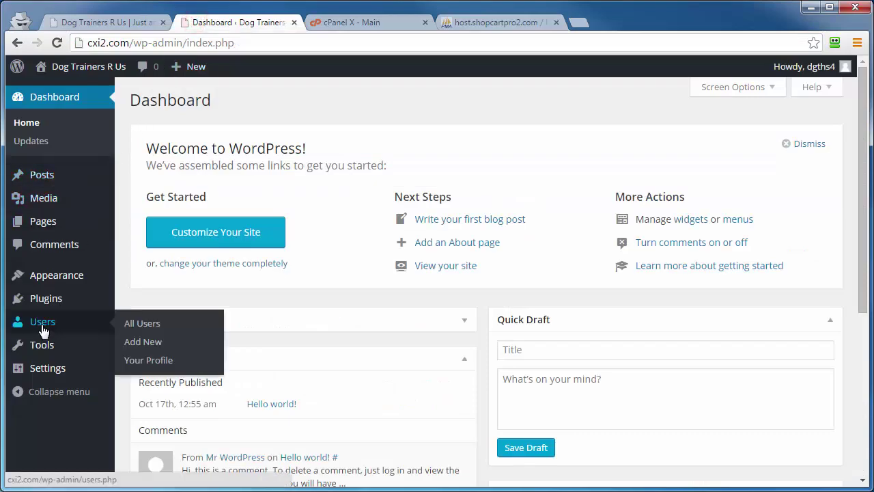
left_click(145, 344)
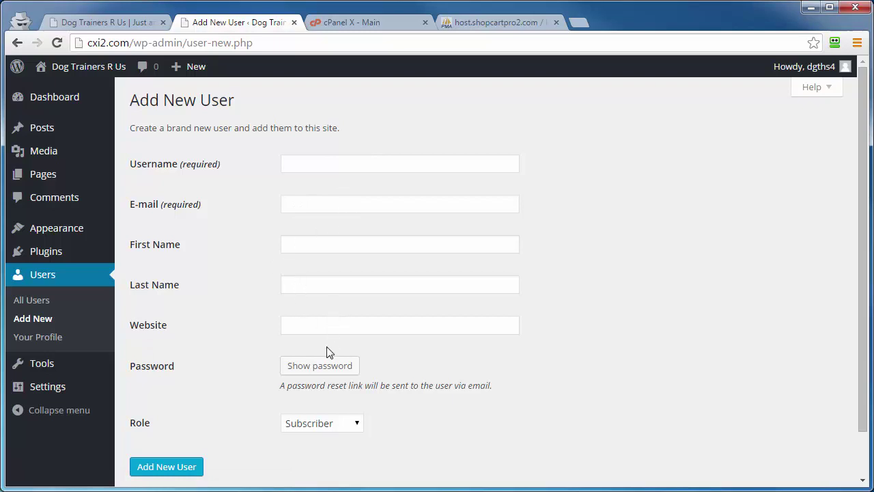
left_click(331, 425)
scroll(335, 438, "down", 2)
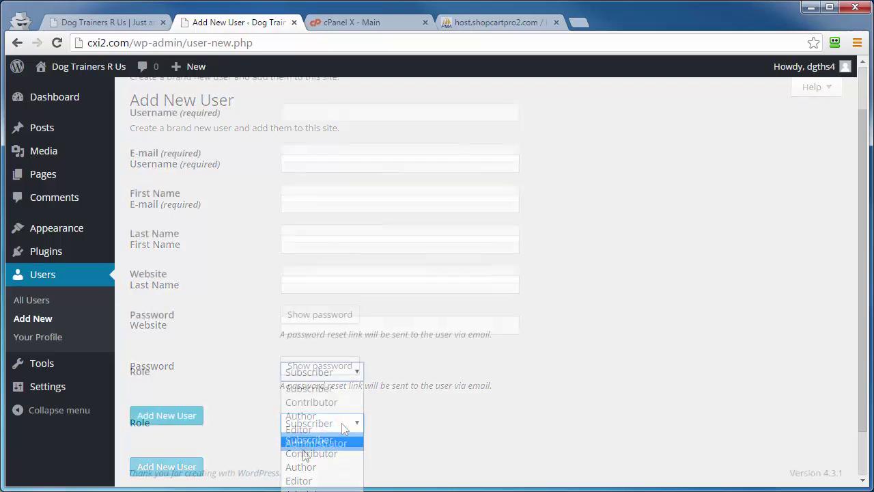
left_click(302, 449)
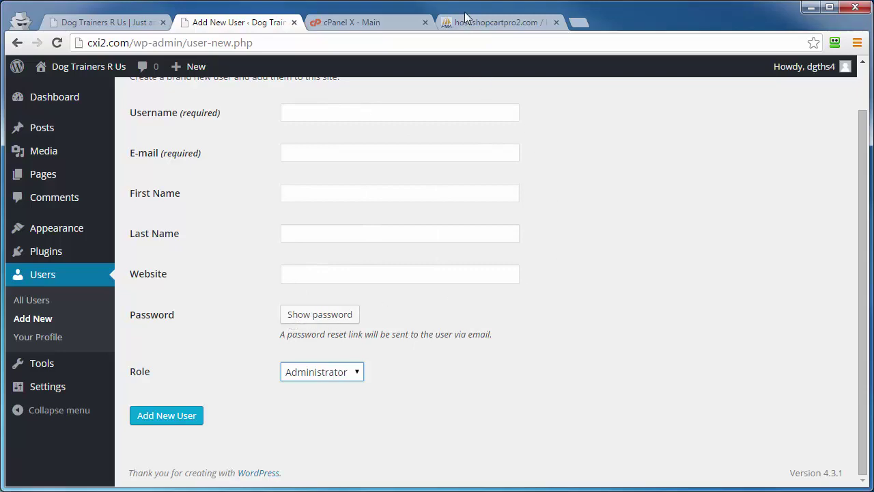
Check the wp_users table in phpMyAdmin again and show the list of all users in the WordPress admin
left_click(460, 26)
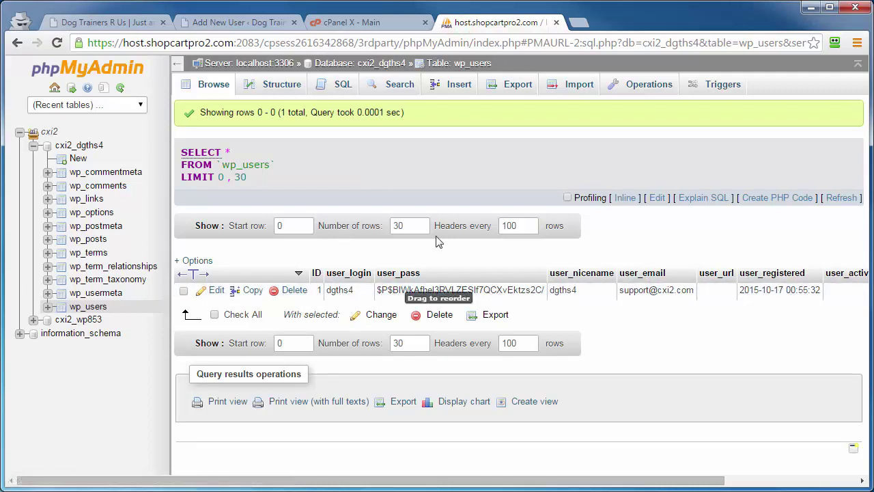
left_click(237, 22)
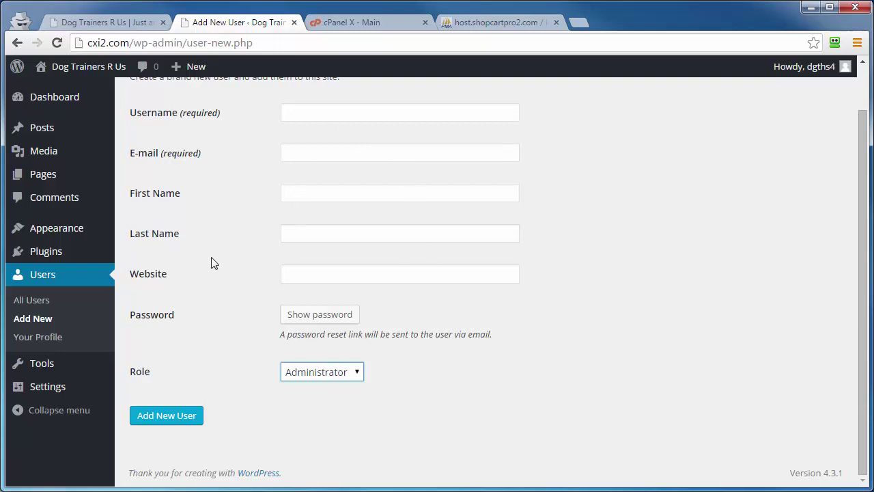
left_click(37, 301)
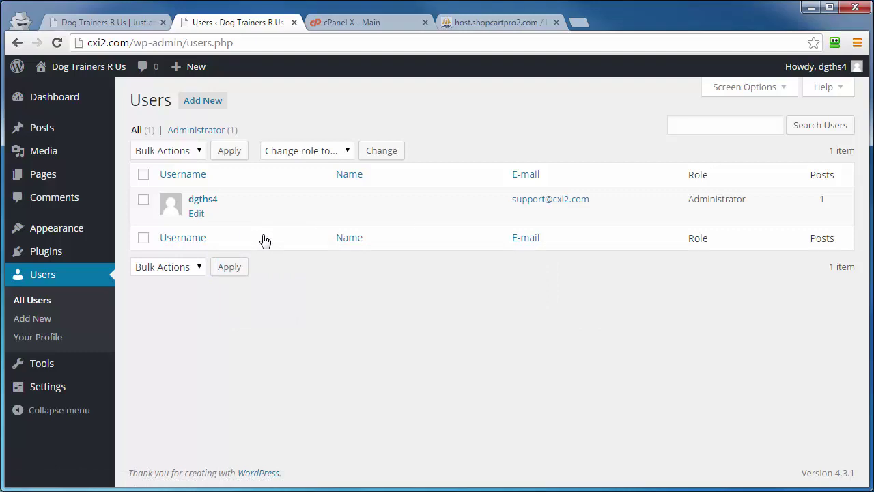
mouse_move(45, 260)
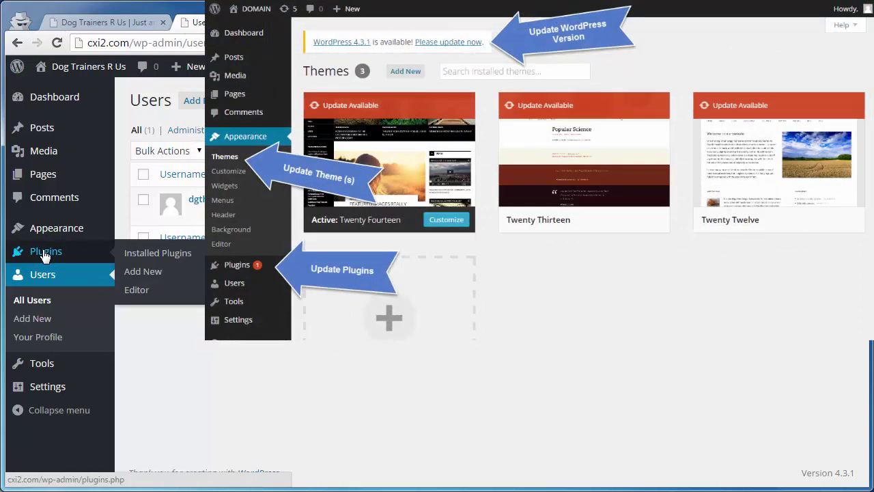
mouse_move(24, 230)
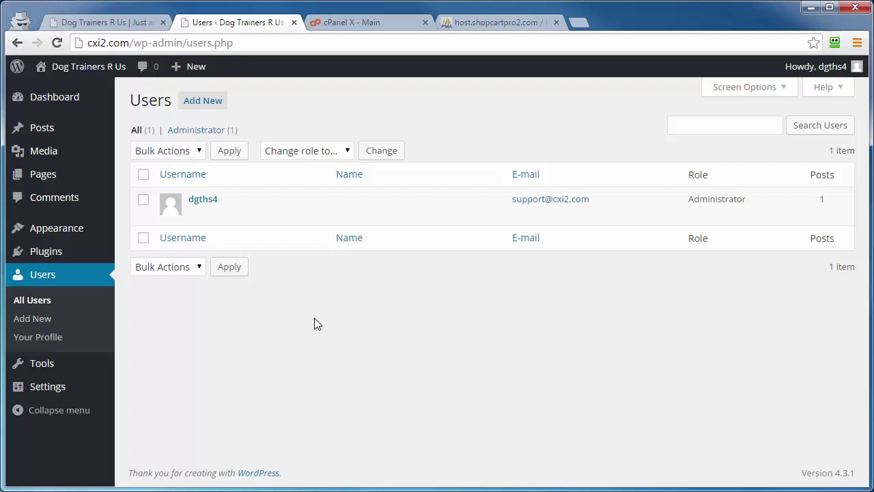
Examine the page source of the cxi2.com home page for the WordPress version number and close the source view
left_click(92, 23)
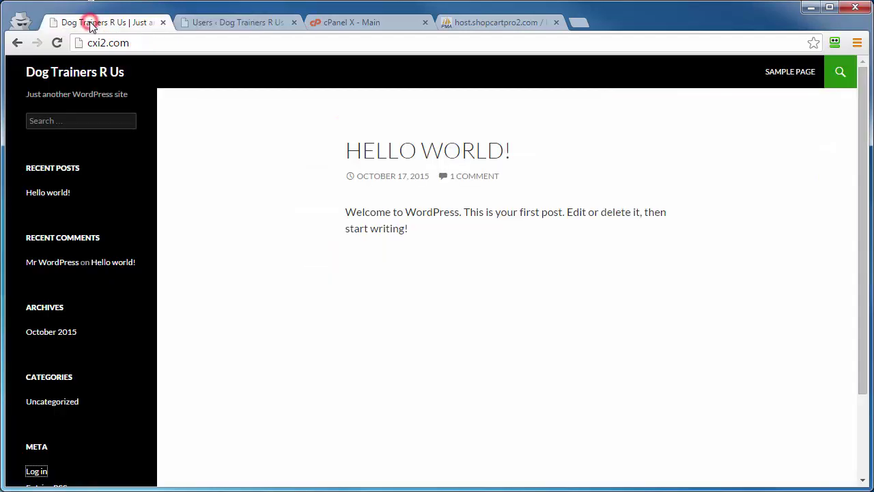
right_click(238, 200)
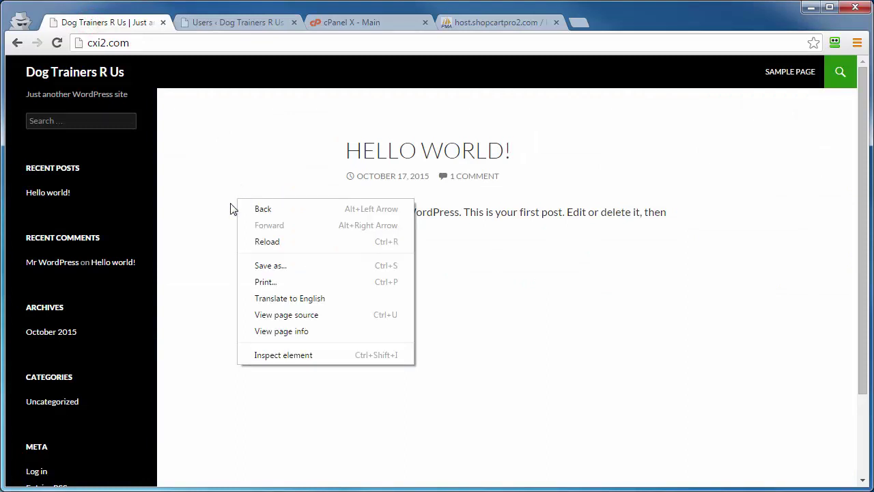
right_click(205, 204)
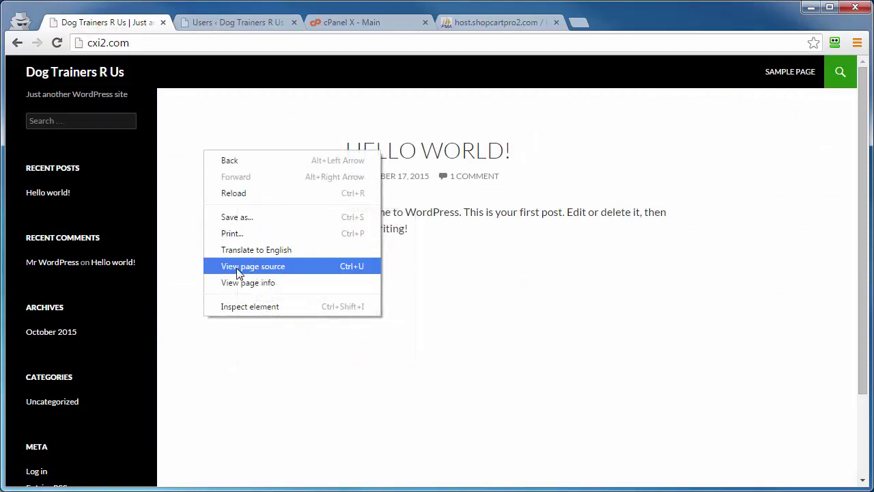
left_click(282, 267)
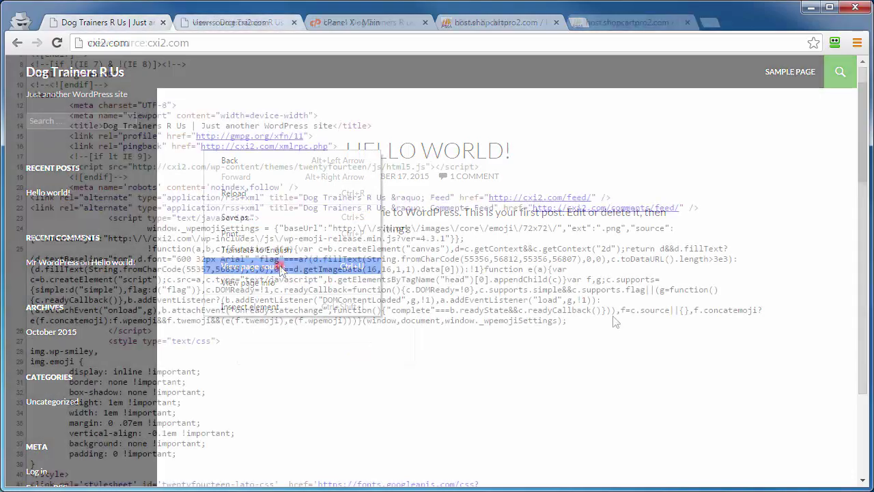
scroll(614, 321, "down", 3)
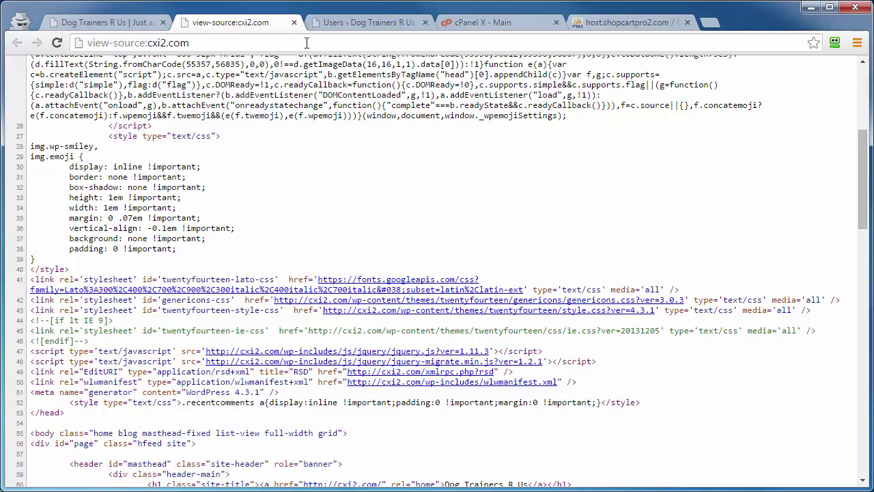
left_click(293, 22)
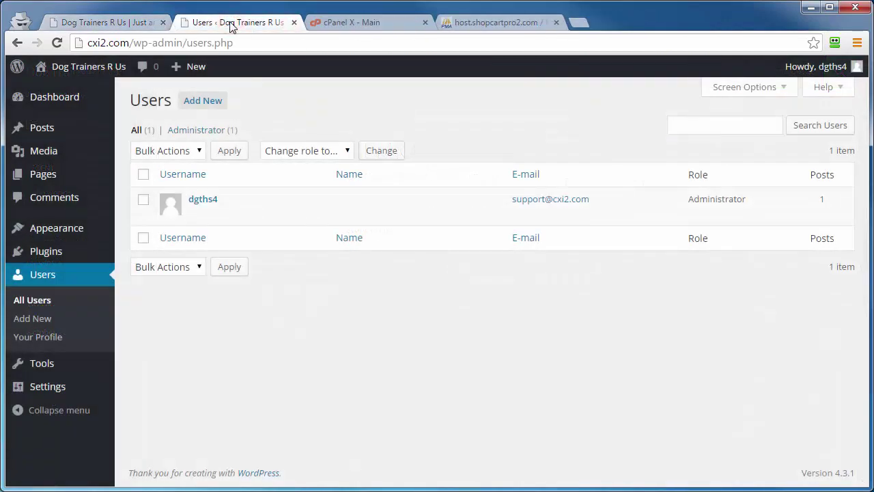
Search for the plugin "Meta Generator and Version Info Remover" among the plugins available to add in the WordPress admin
mouse_move(35, 250)
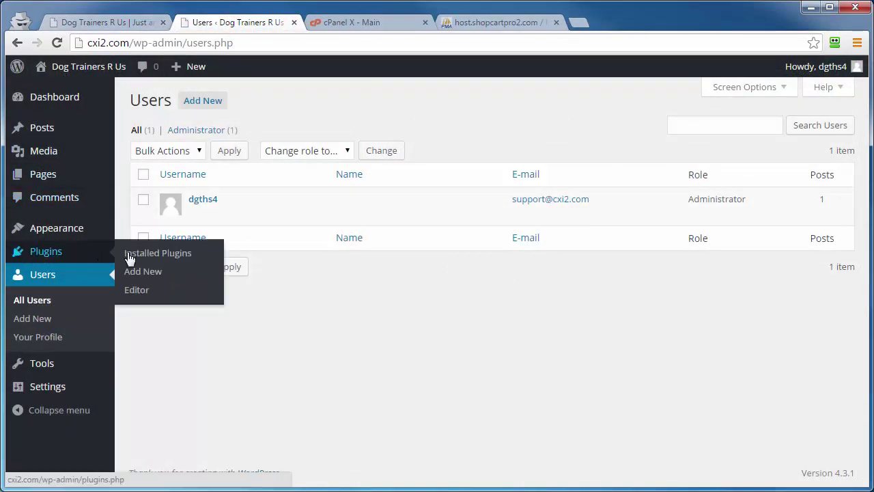
left_click(151, 273)
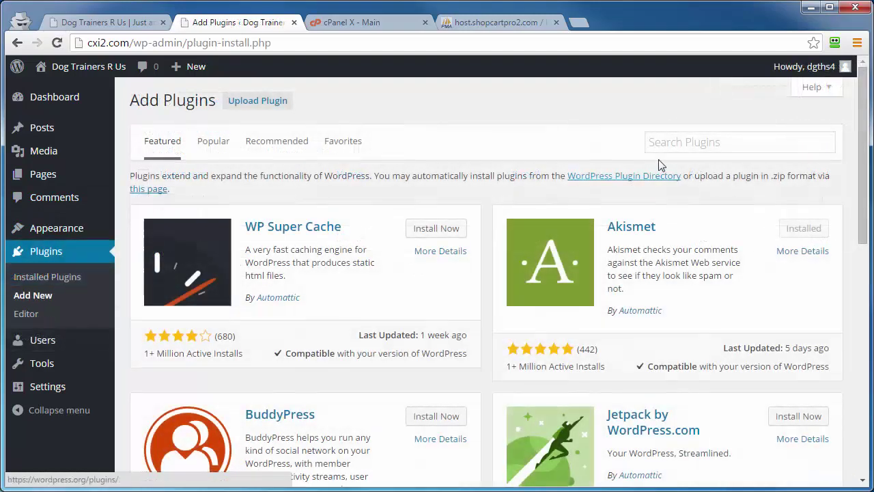
left_click(674, 142)
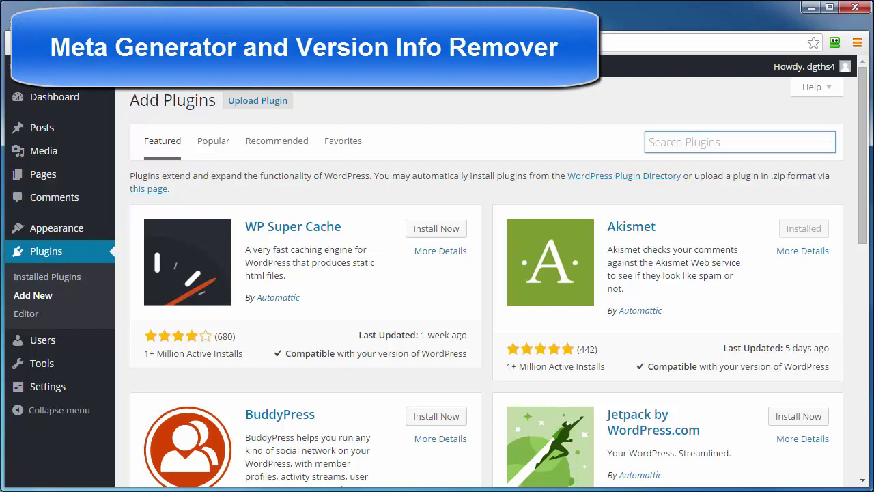
type("Meta Generator and Version Info Remover")
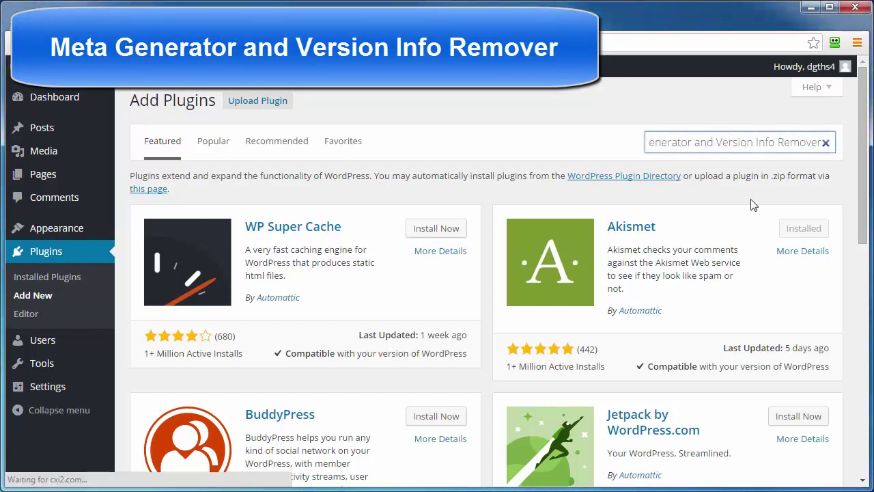
key("Return")
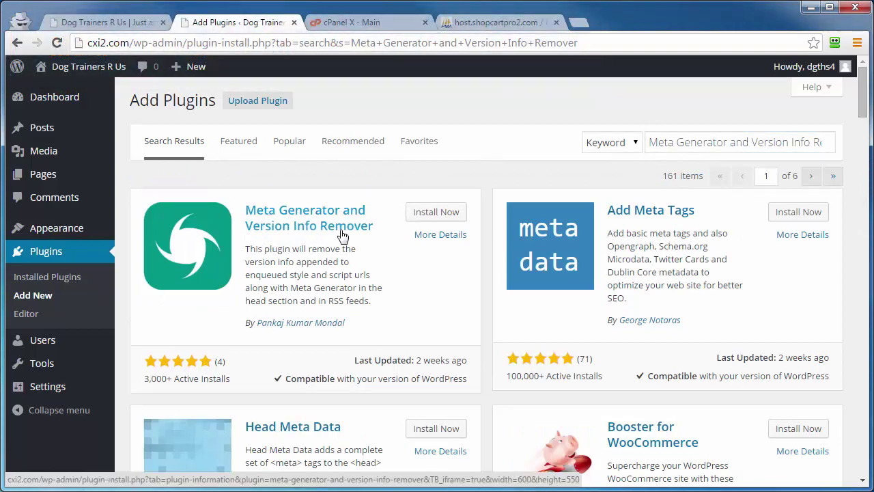
Install and activate the Meta Generator and Version Info Remover plugin and open its settings page
left_click(435, 213)
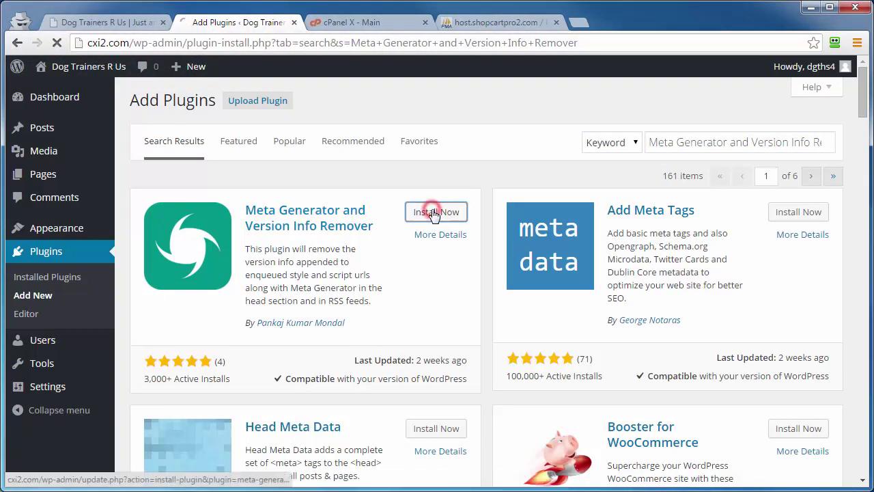
left_click(159, 215)
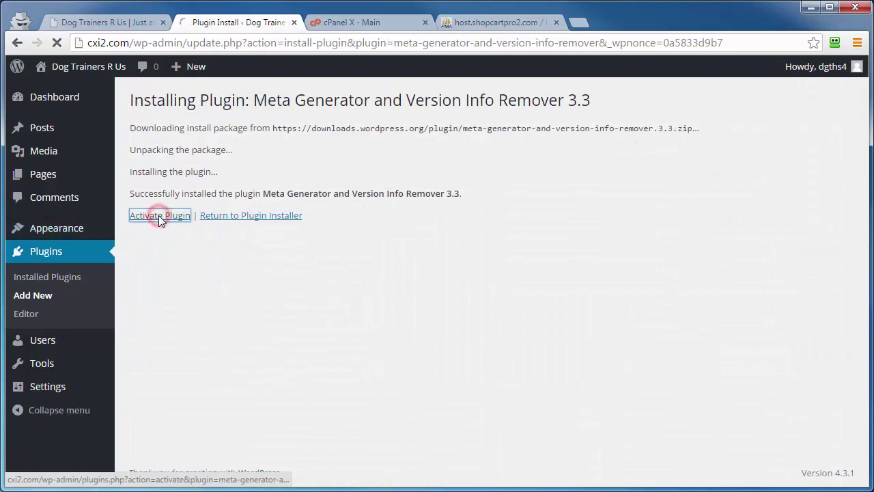
mouse_move(39, 386)
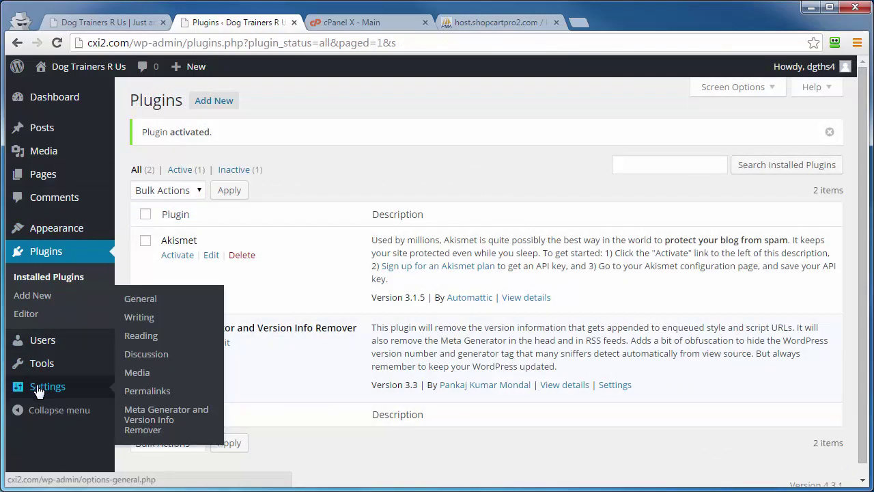
left_click(148, 421)
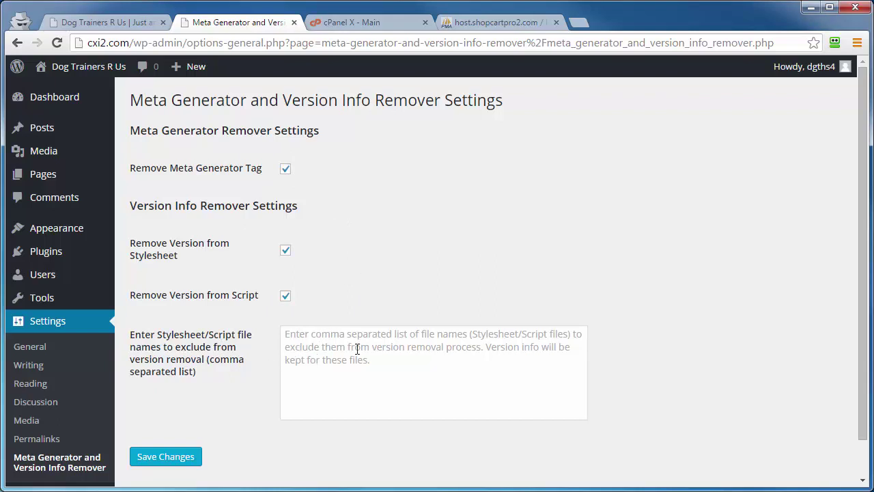
Reload the cxi2.com home page, check its source for remaining version information, and return to the plugin's settings page
left_click(99, 23)
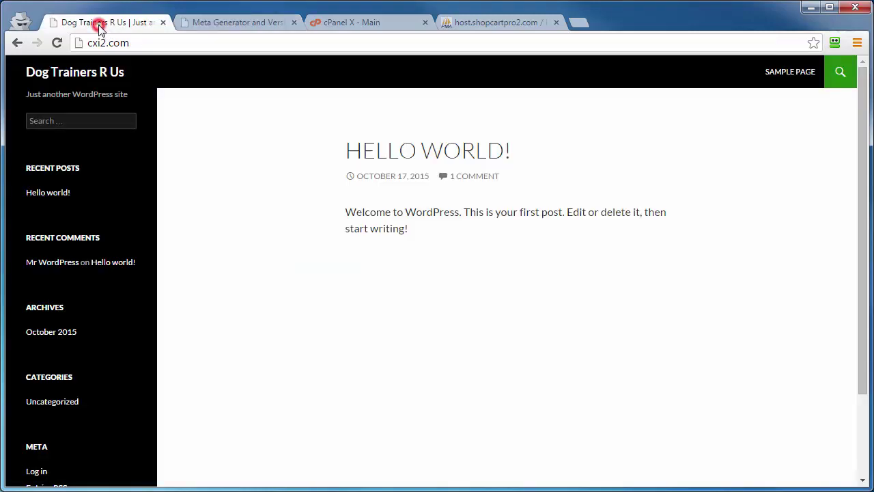
right_click(243, 157)
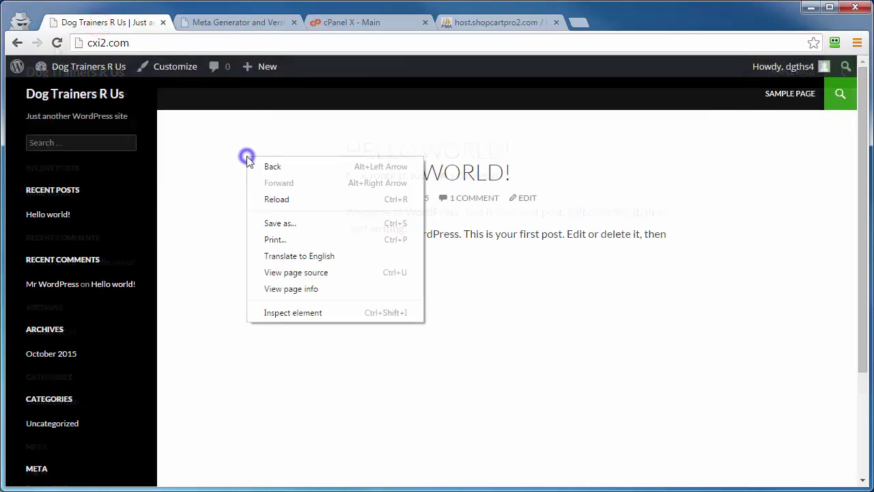
left_click(295, 273)
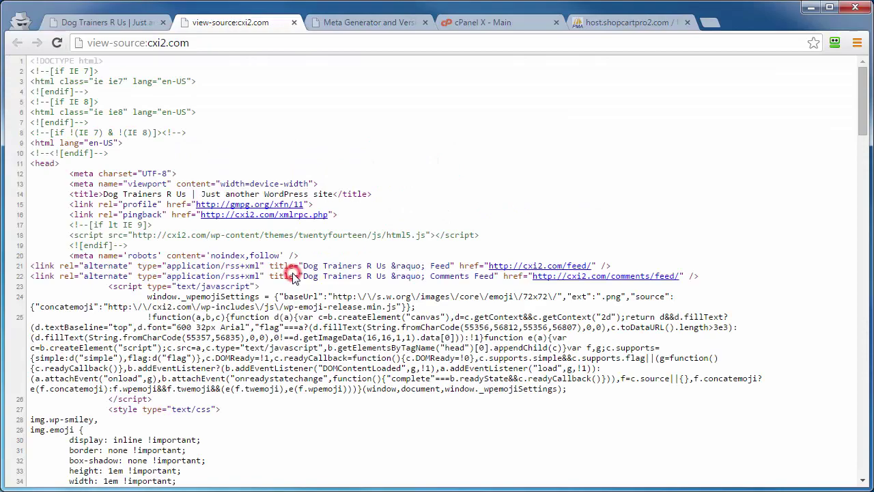
scroll(294, 273, "down", 3)
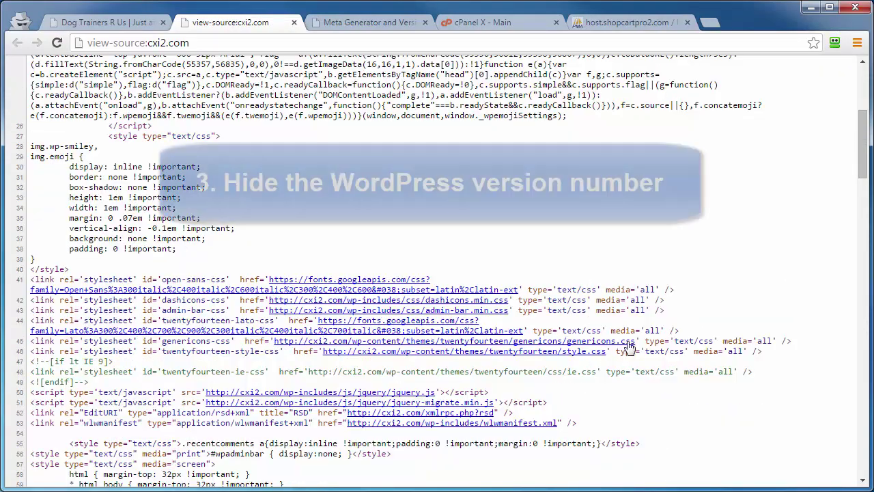
left_click(295, 23)
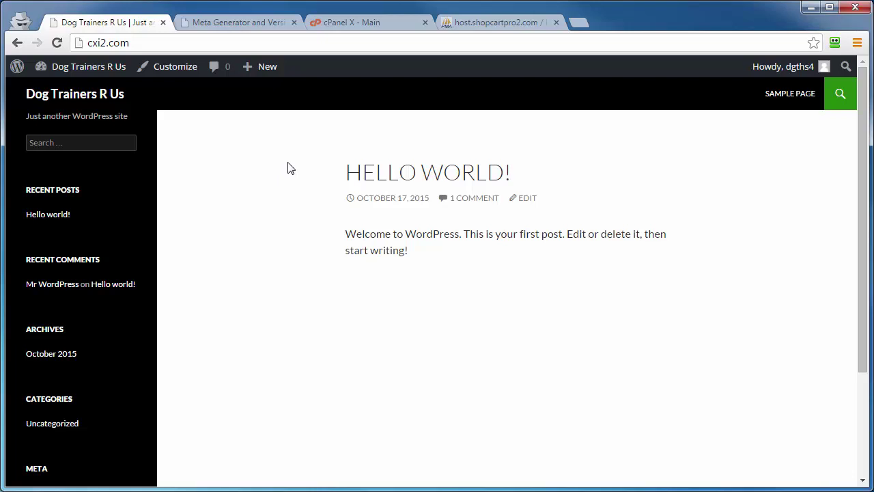
left_click(250, 26)
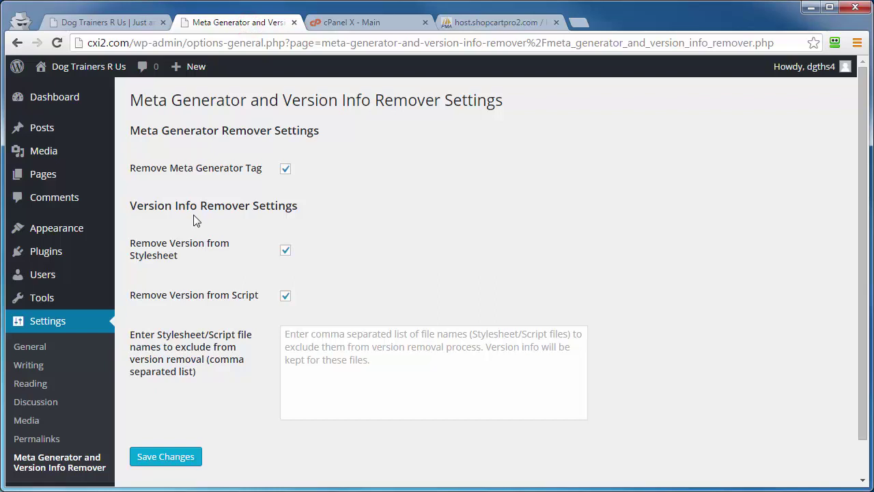
Search for "updraft" among the plugins available to add to the WordPress site
mouse_move(41, 253)
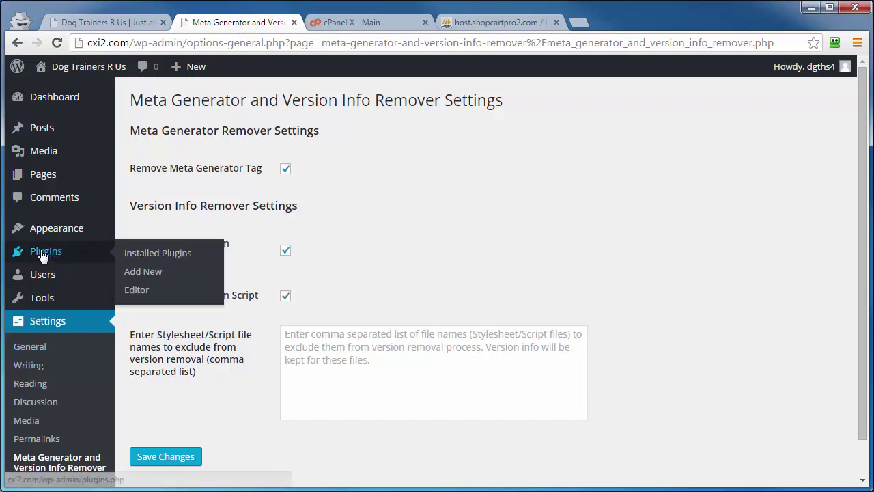
left_click(150, 275)
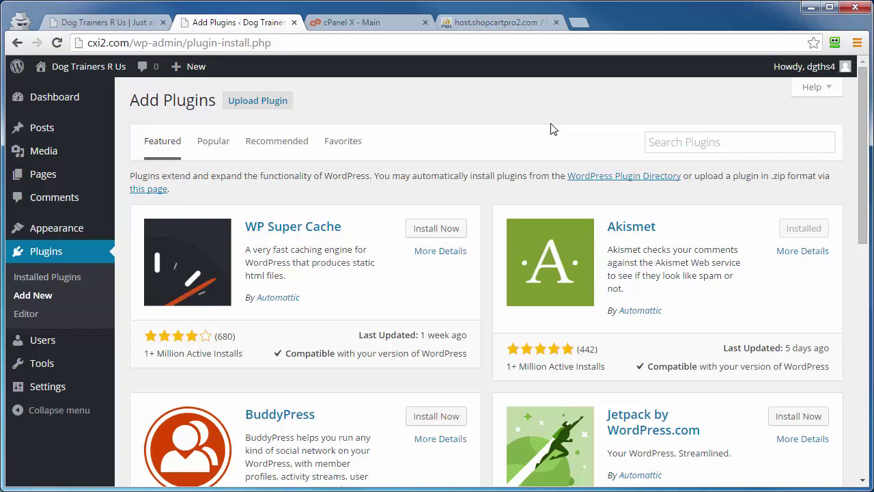
left_click(666, 141)
type("updraft")
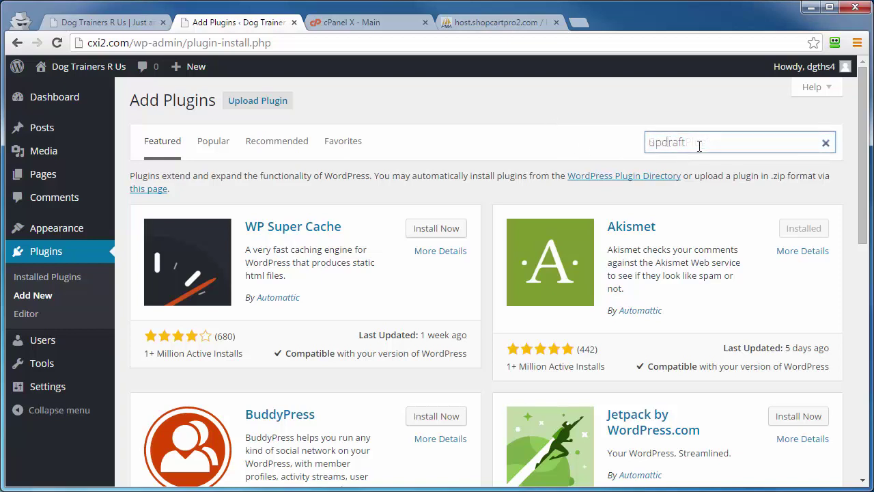
key("Return")
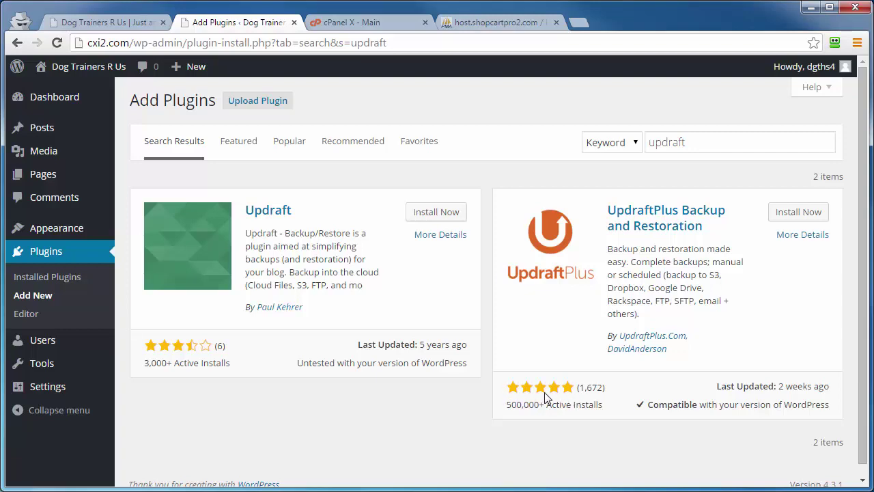
Install and activate the UpdraftPlus Backup and Restoration plugin and open its backup settings page
left_click(798, 213)
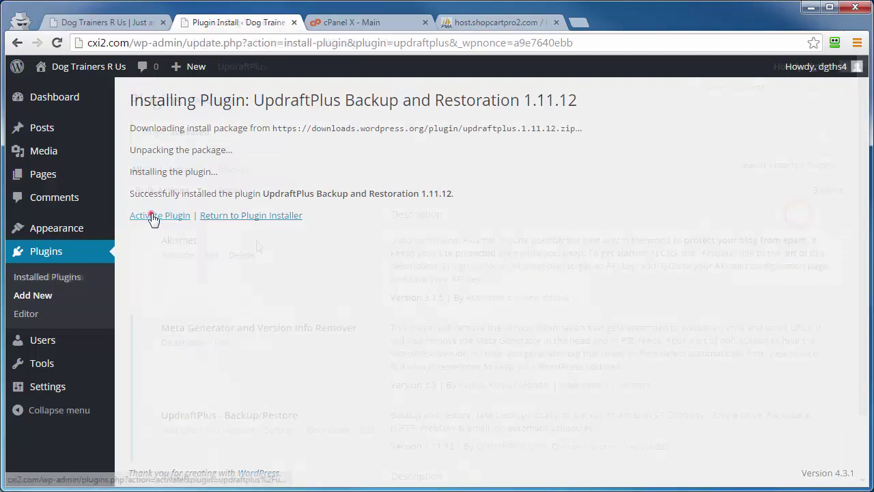
left_click(152, 216)
mouse_move(34, 389)
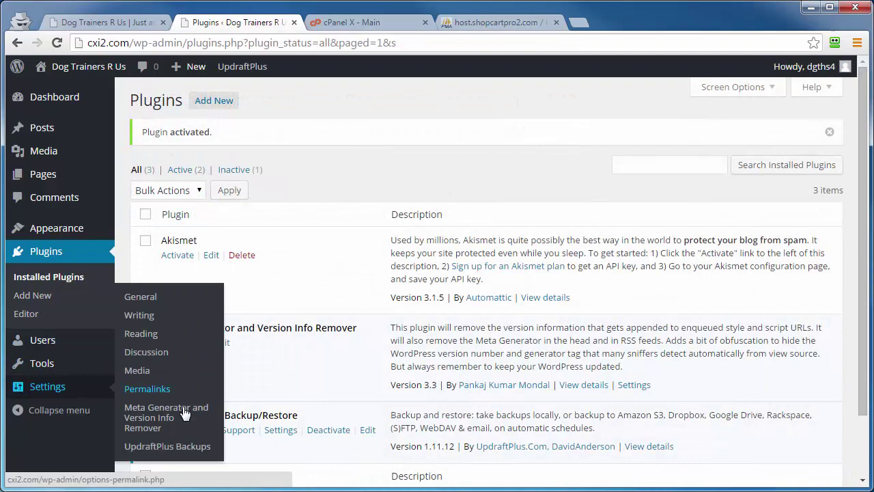
left_click(137, 447)
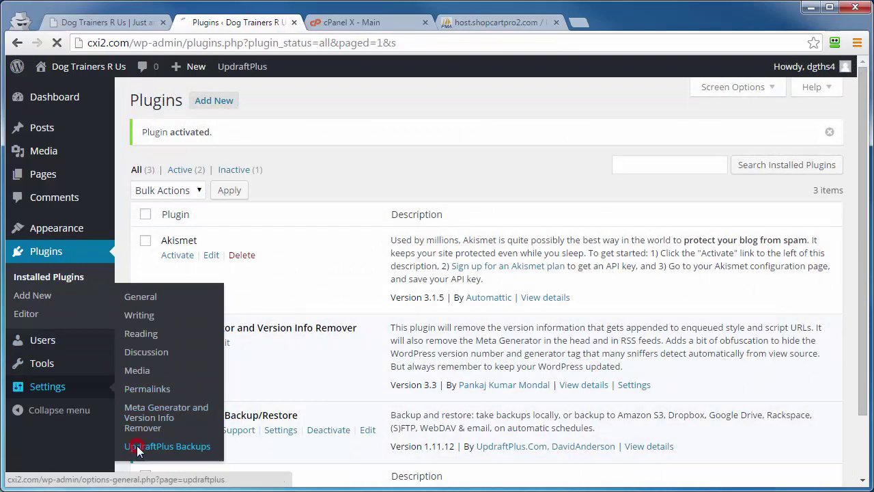